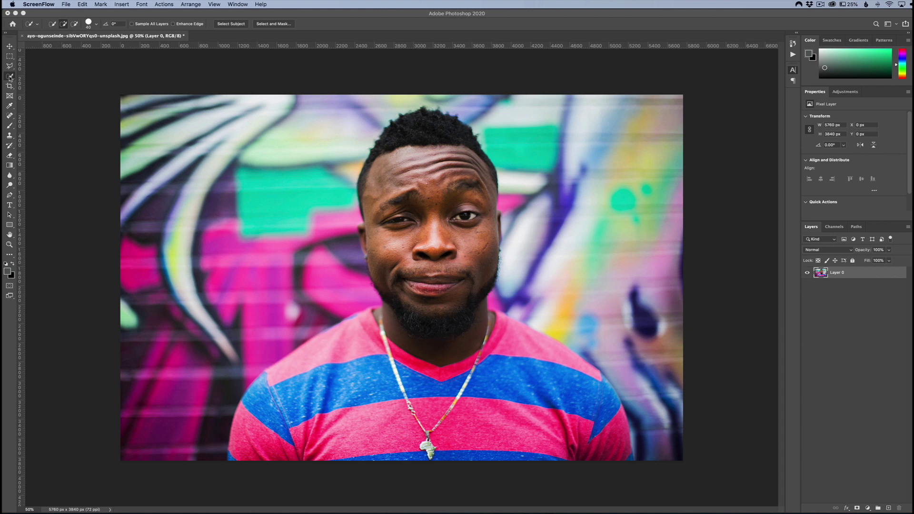
# Select the man in the portrait automatically using Select Subject with the Quick Selection tool.
pyautogui.click(10, 77)
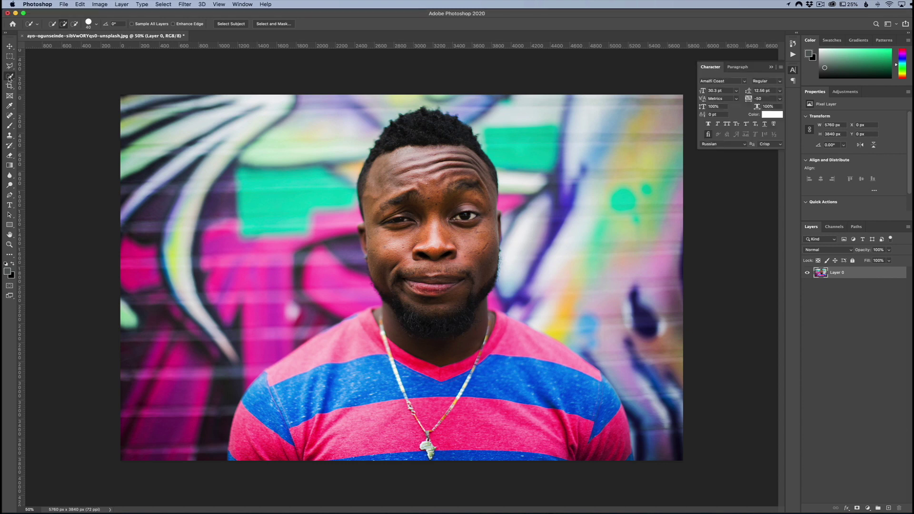
pyautogui.click(228, 24)
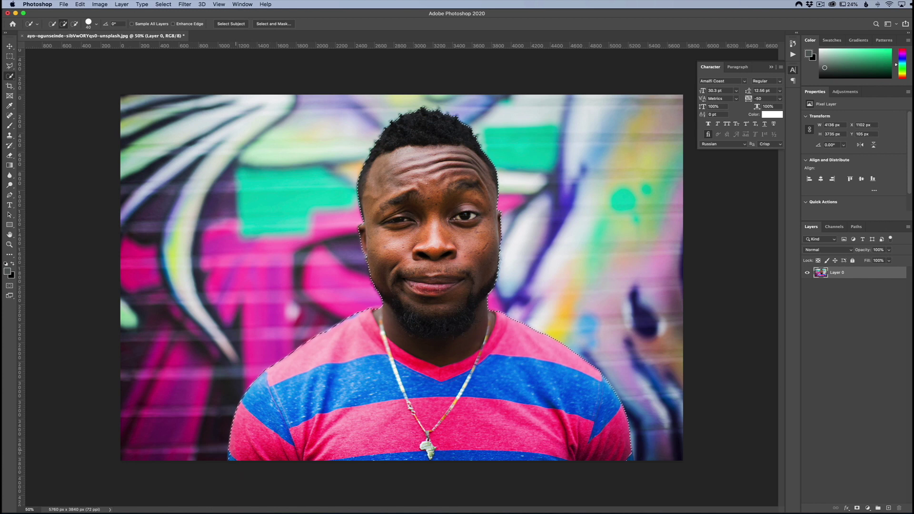
# Add the missed lower corners of both shirt sleeves to the selection.
pyautogui.scroll(5, 228, 474)
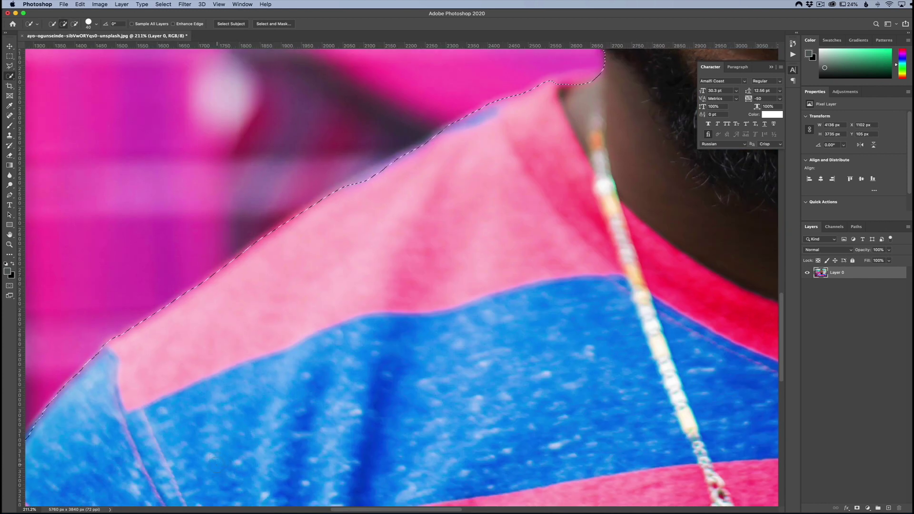
pyautogui.scroll(-3, 219, 469)
pyautogui.hscroll(-10, 215, 465)
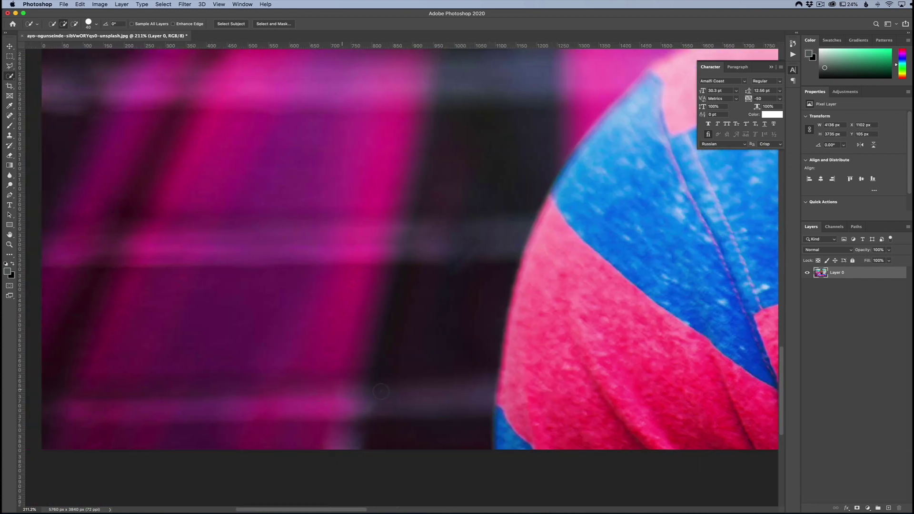
pyautogui.hscroll(1, 551, 386)
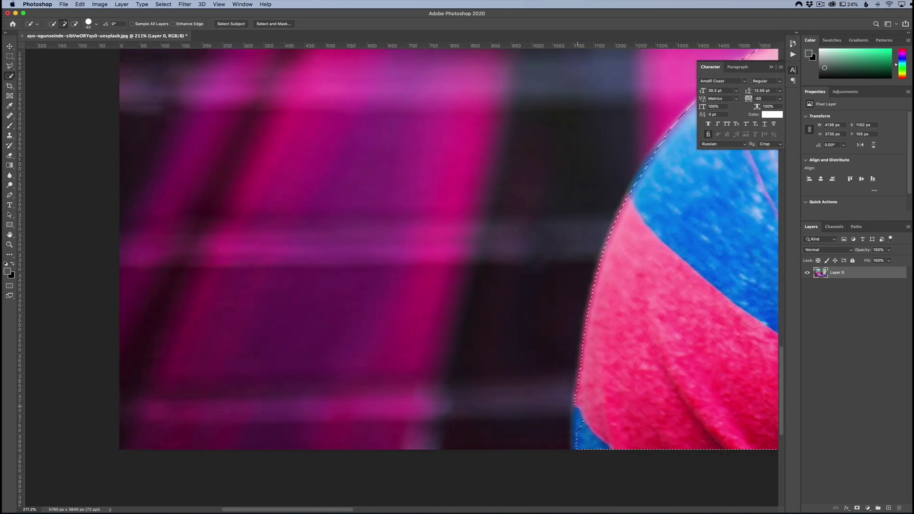
pyautogui.hscroll(20, 588, 423)
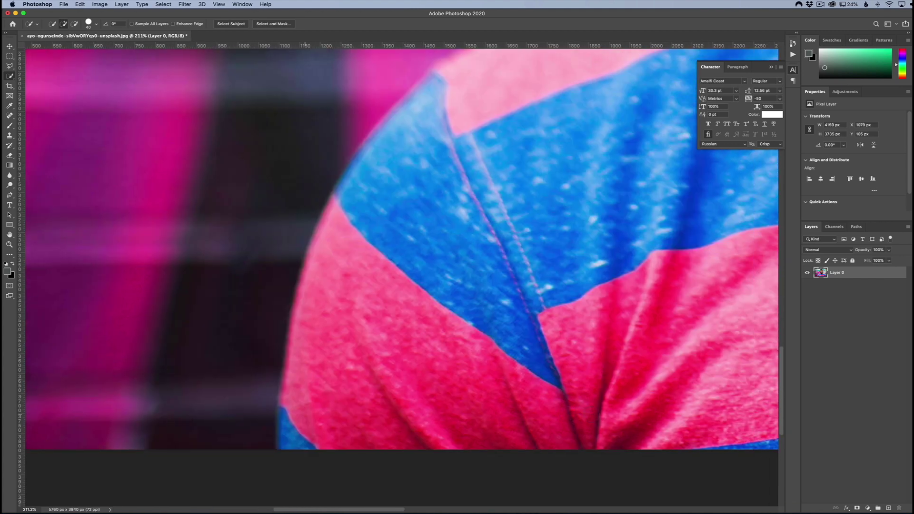
pyautogui.hscroll(2, 590, 414)
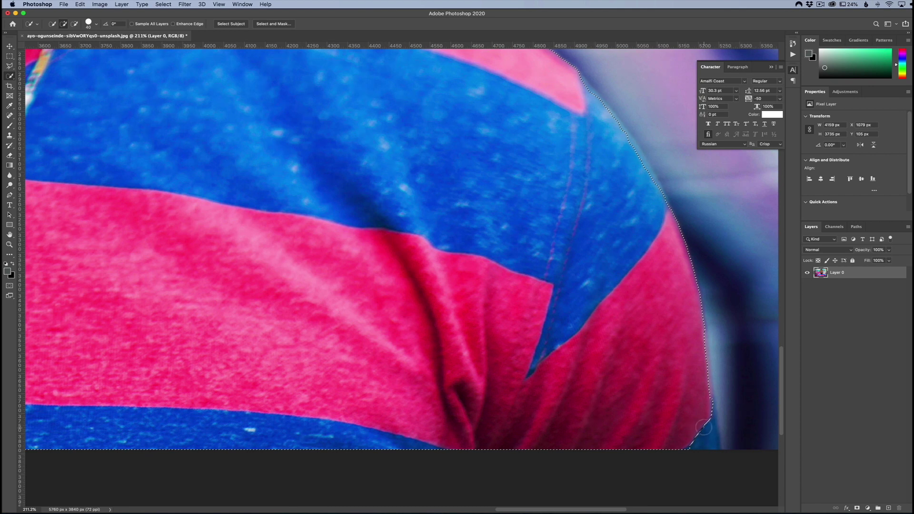
pyautogui.click(707, 450)
pyautogui.scroll(-8, 703, 415)
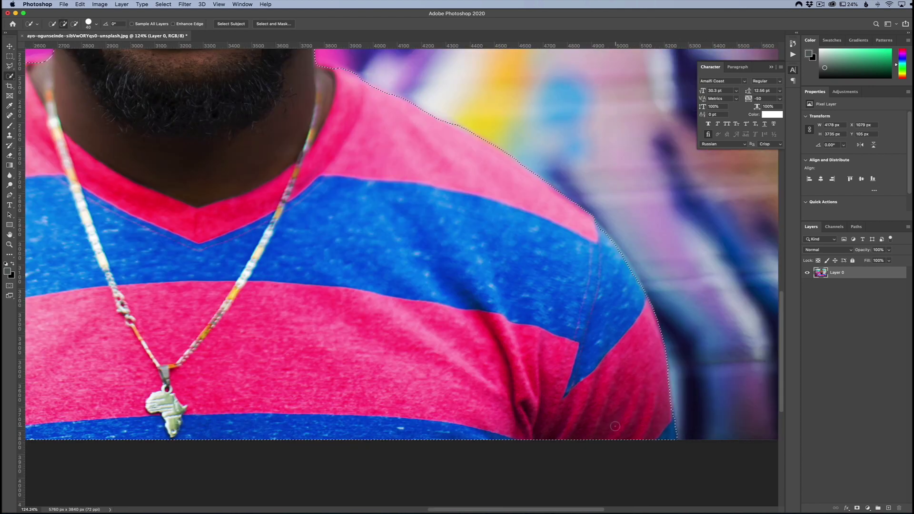
pyautogui.scroll(5, 301, 213)
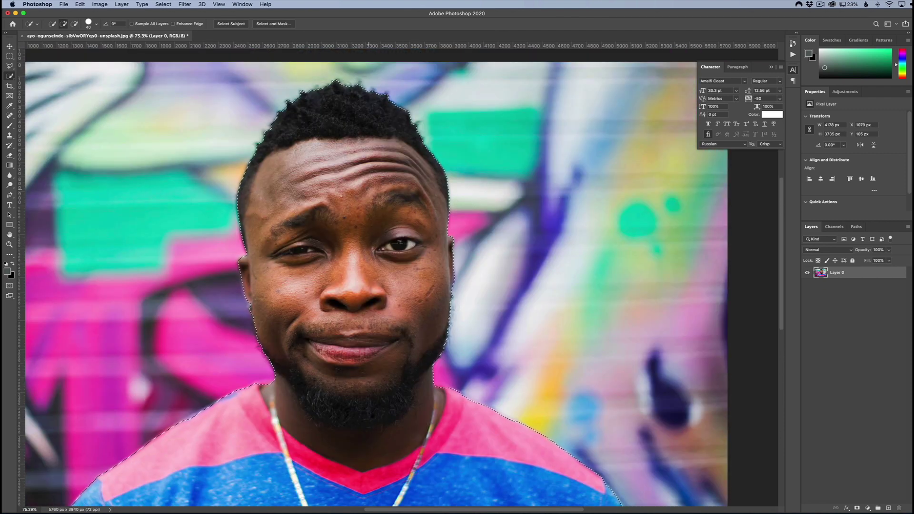
pyautogui.scroll(-5, 333, 213)
pyautogui.scroll(3, 401, 278)
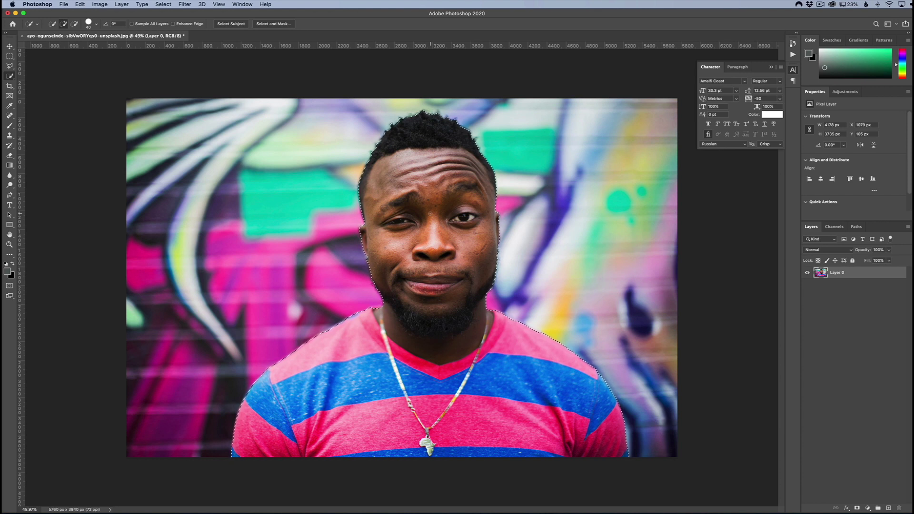
# Contract the selection by 1 pixel.
pyautogui.click(163, 4)
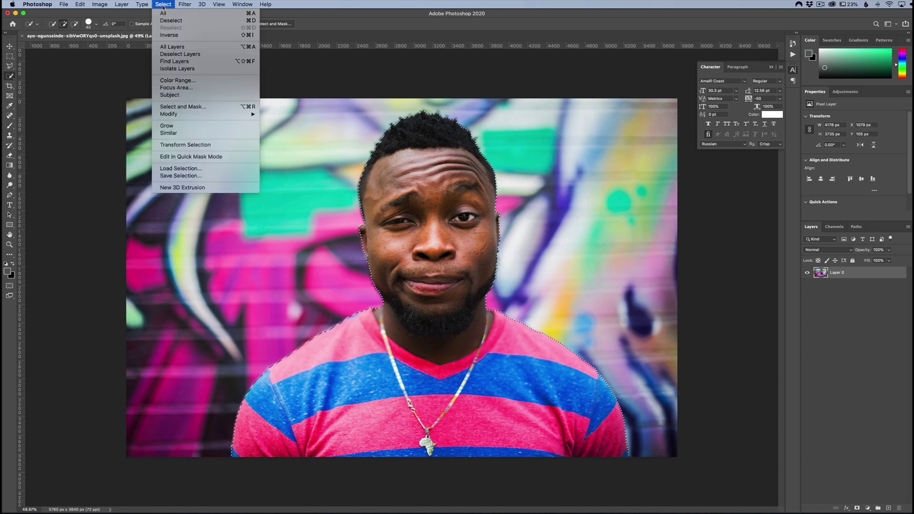
pyautogui.moveTo(191, 114)
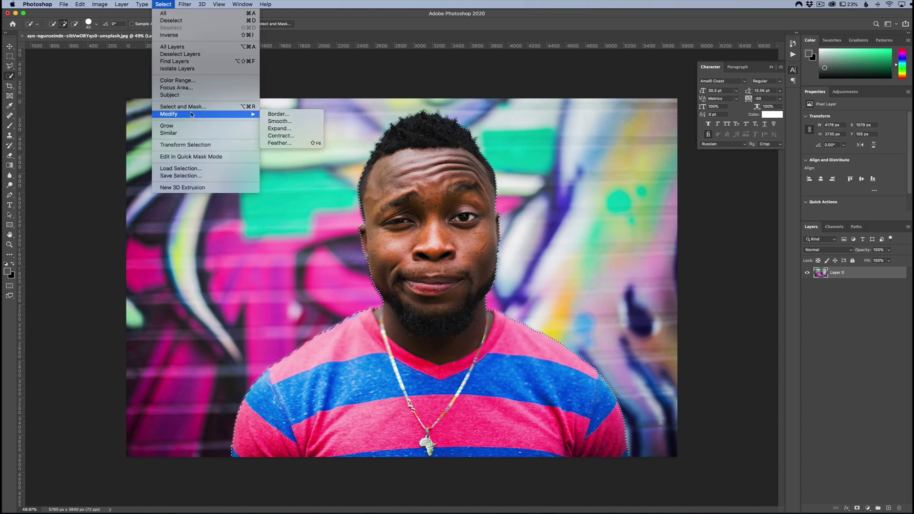
pyautogui.click(284, 136)
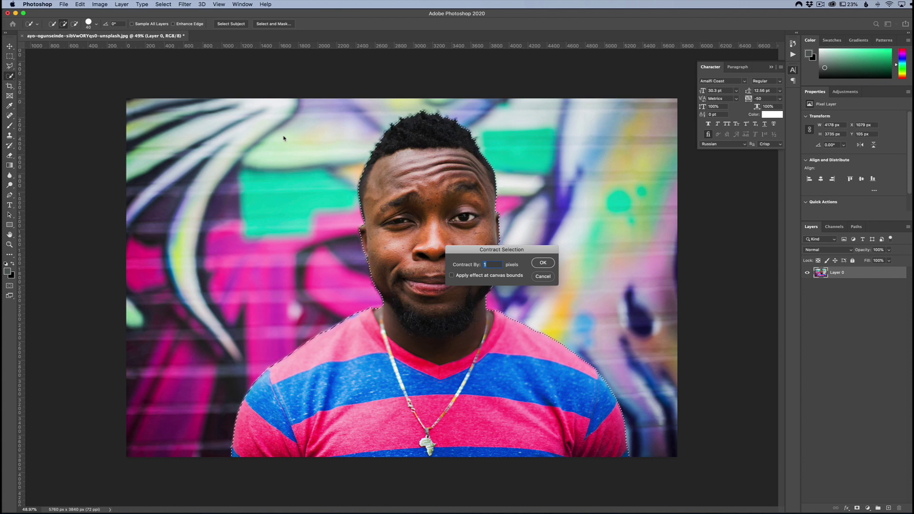
pyautogui.click(542, 264)
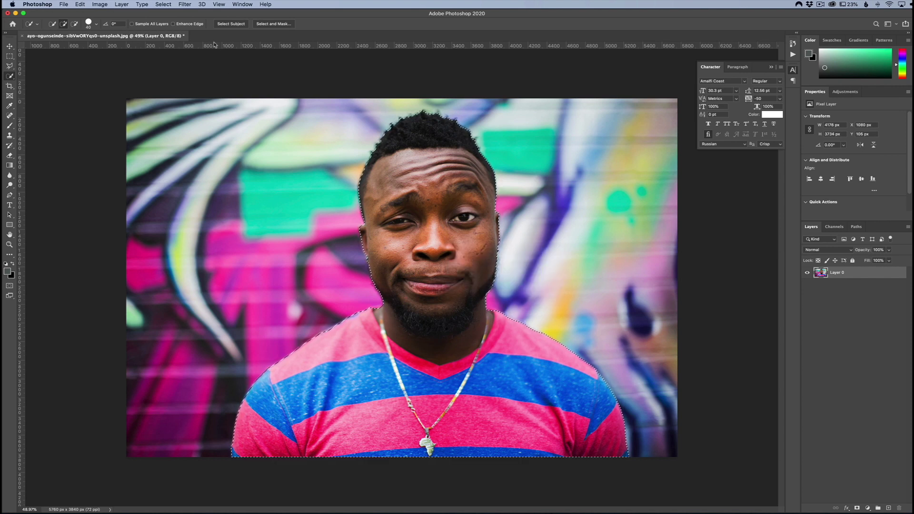
# Smooth the edge of the selection with the Smooth command.
pyautogui.click(163, 4)
pyautogui.moveTo(221, 114)
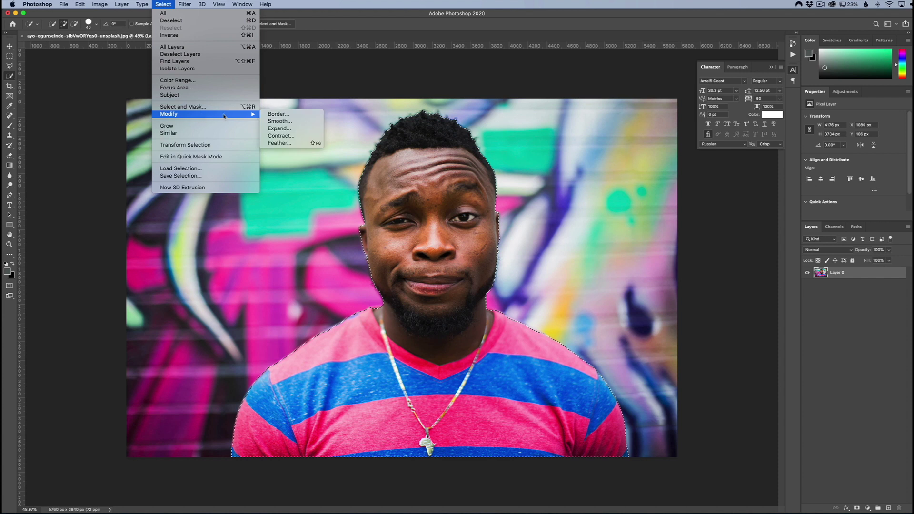
pyautogui.click(284, 122)
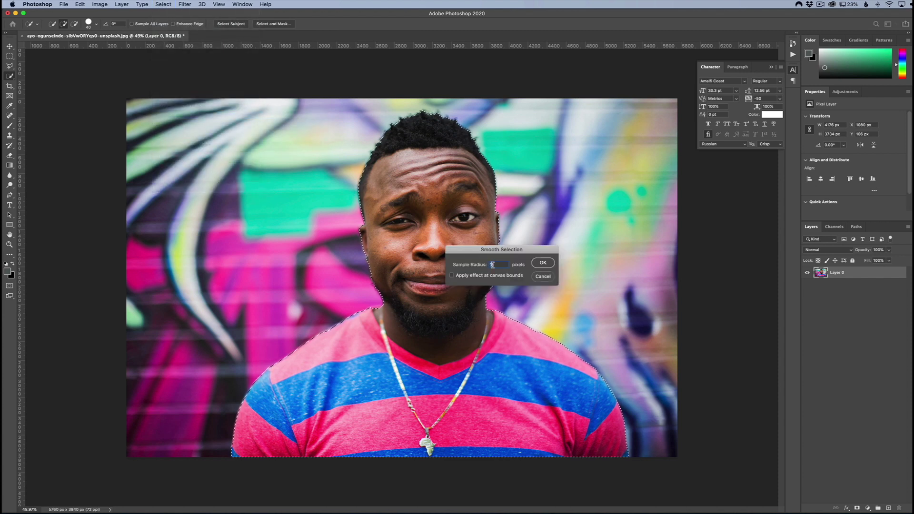
pyautogui.click(543, 263)
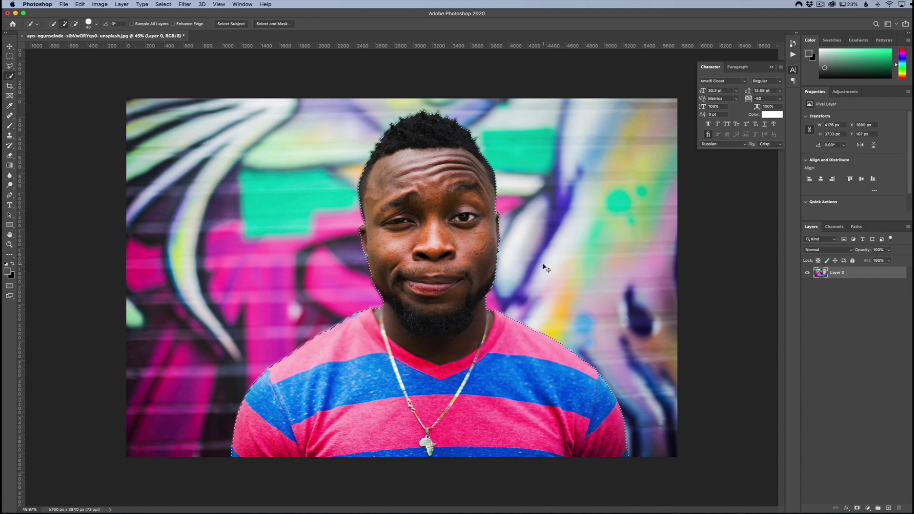
# Copy the selected man onto a new layer and check the cutout by briefly hiding Layer 0.
pyautogui.press('super+j')
pyautogui.click(807, 284)
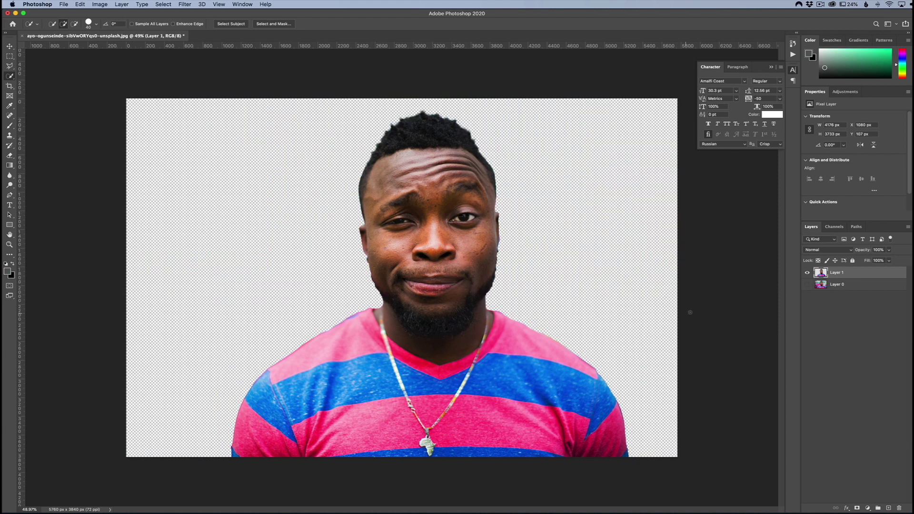
pyautogui.click(806, 284)
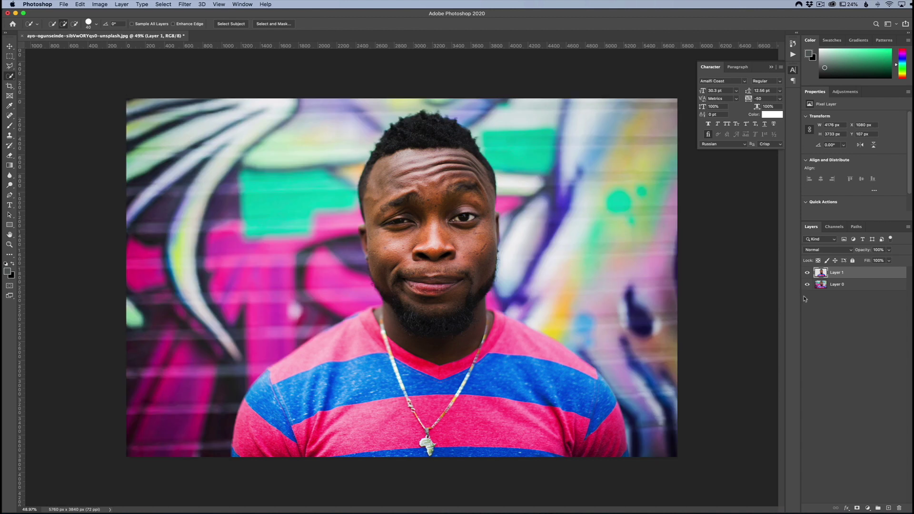
# Add a black-filled layer between Layer 0 and the cutout and reduce its opacity to 66%.
pyautogui.click(845, 286)
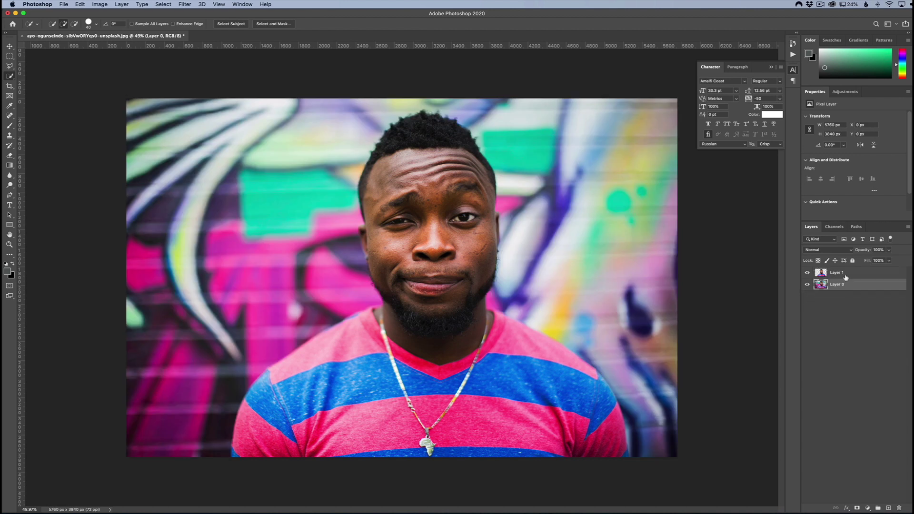
pyautogui.click(887, 509)
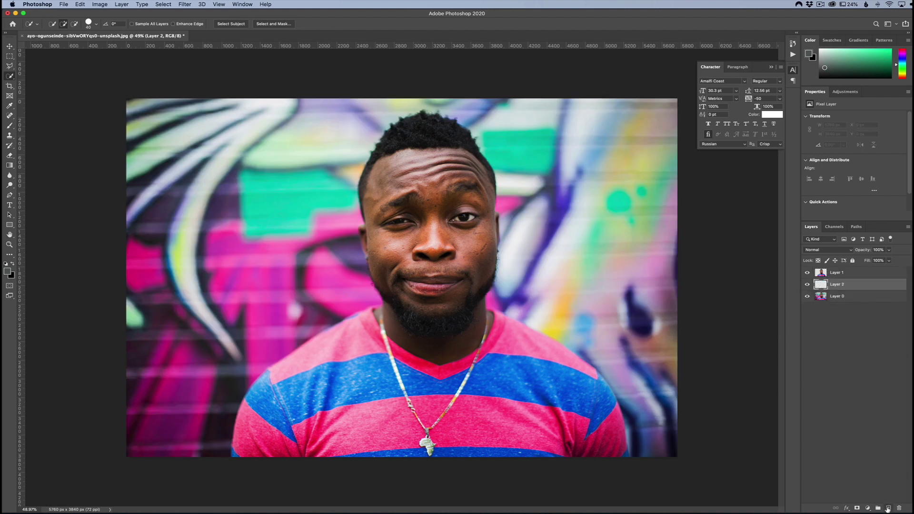
pyautogui.click(81, 5)
pyautogui.click(96, 125)
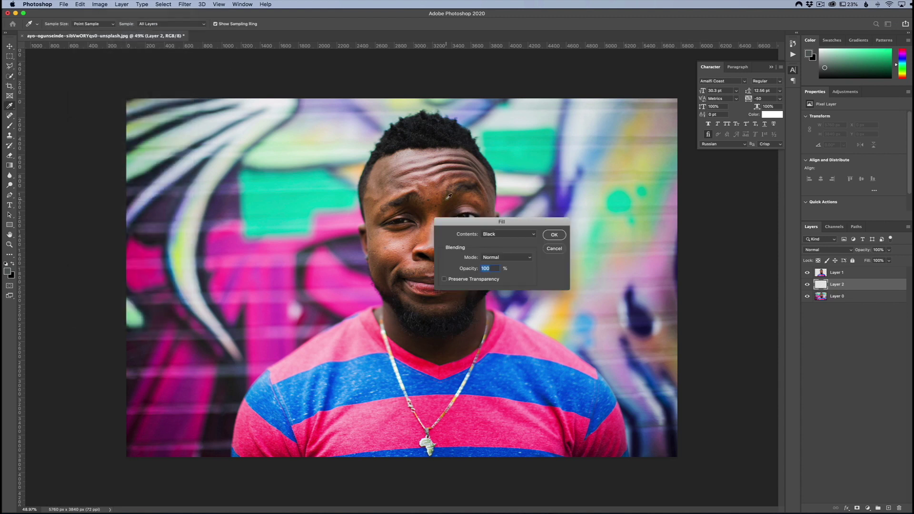
pyautogui.click(554, 235)
pyautogui.press('w')
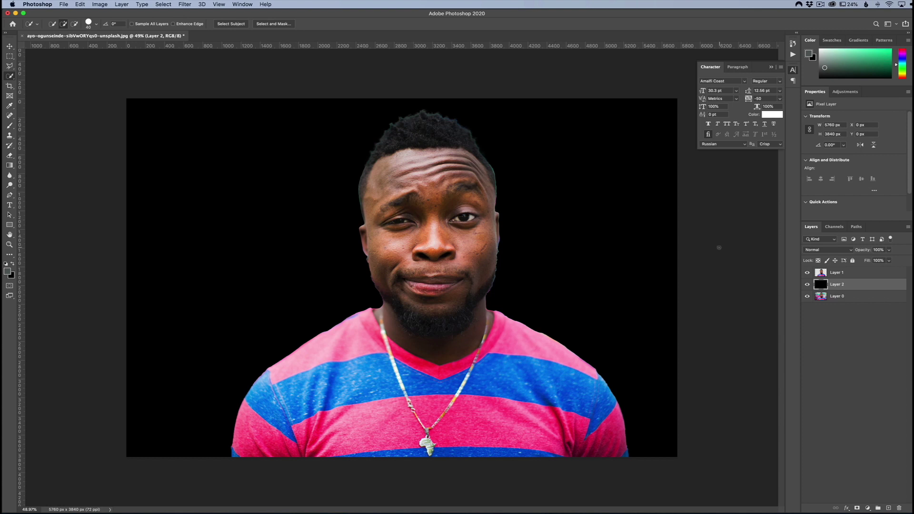
pyautogui.moveTo(865, 253); pyautogui.dragTo(828, 254)
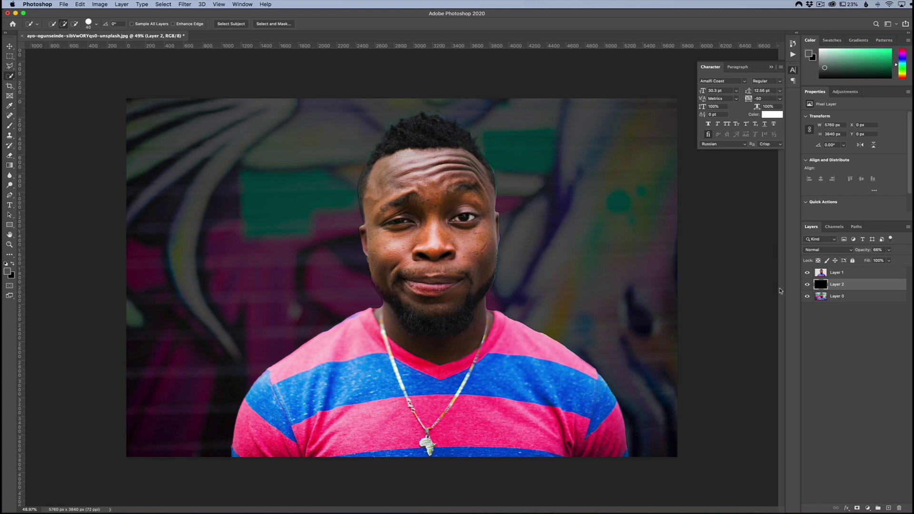
# Add a Stroke layer style to Layer 1, positioned outside, with a size of 40 px.
pyautogui.click(854, 276)
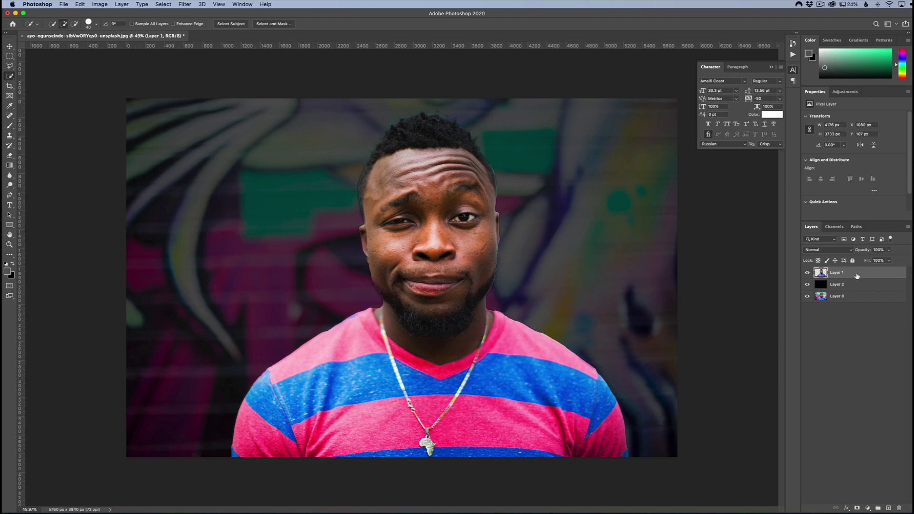
pyautogui.doubleClick(857, 276)
pyautogui.moveTo(791, 133); pyautogui.dragTo(678, 255)
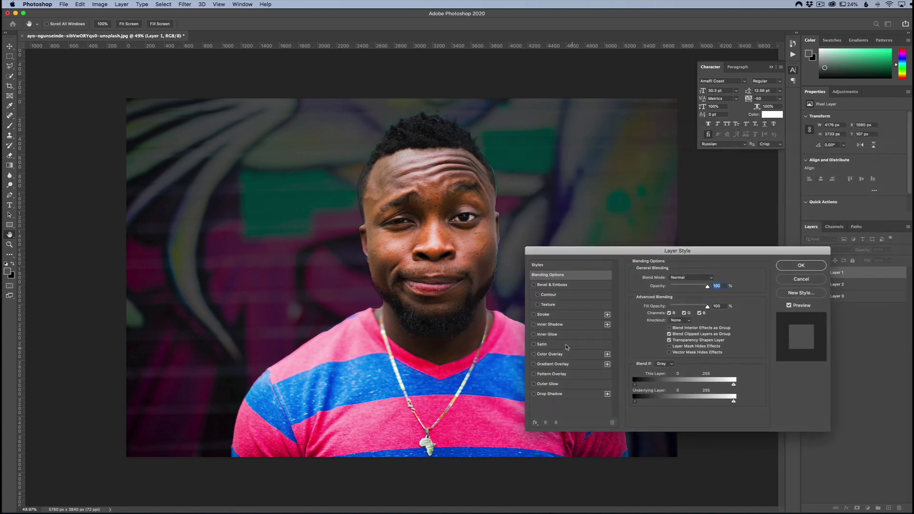
pyautogui.click(534, 315)
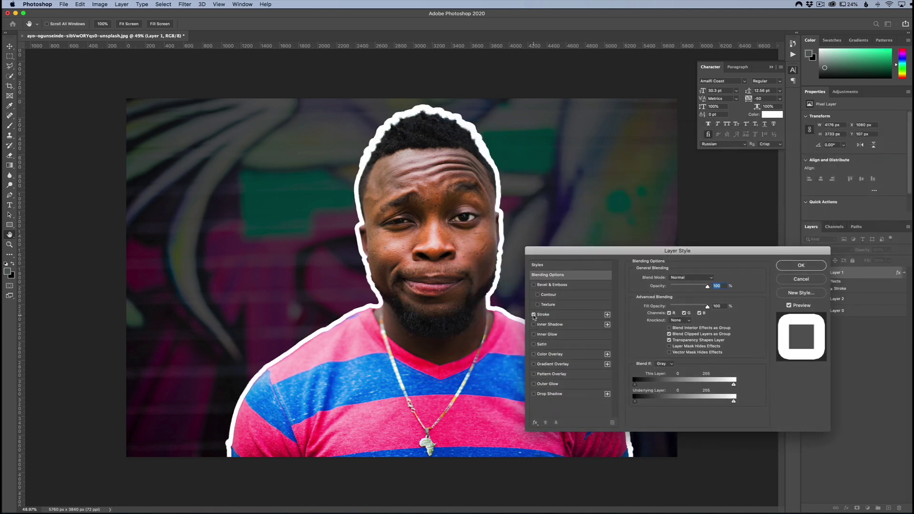
pyautogui.click(564, 317)
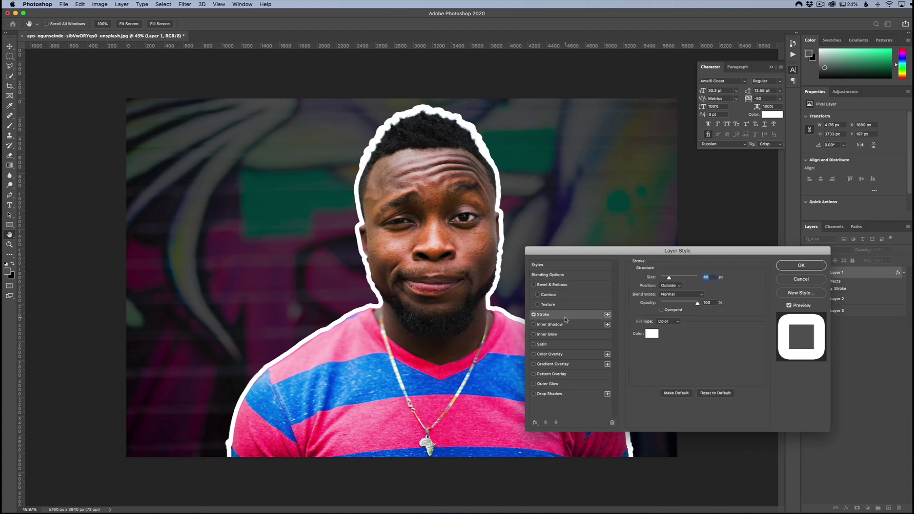
pyautogui.moveTo(669, 278); pyautogui.dragTo(672, 280)
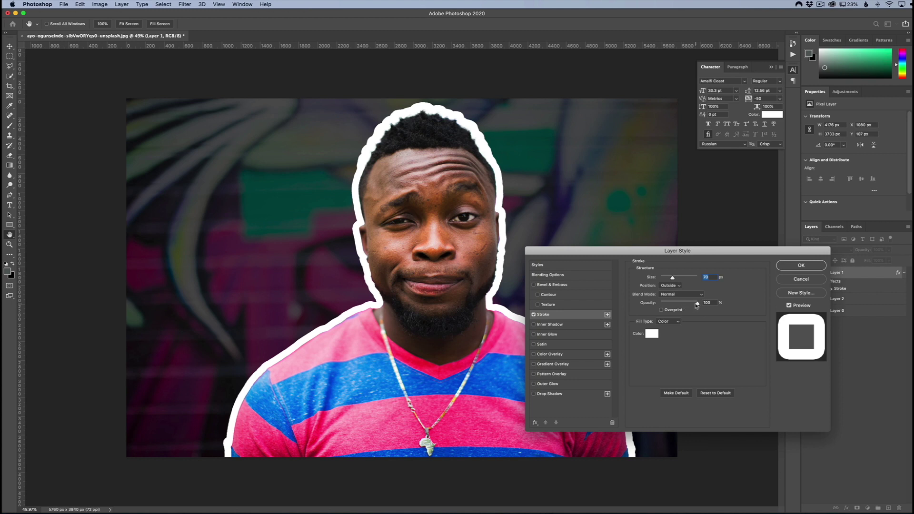
pyautogui.moveTo(697, 303)
pyautogui.mouseDown()
pyautogui.moveTo(681, 305)
pyautogui.moveTo(697, 303)
pyautogui.moveTo(668, 279)
pyautogui.mouseUp()
# Try a light purple (cf8fdf) as the stroke color.
pyautogui.click(651, 333)
pyautogui.click(707, 272)
pyautogui.moveTo(708, 272); pyautogui.dragTo(708, 270)
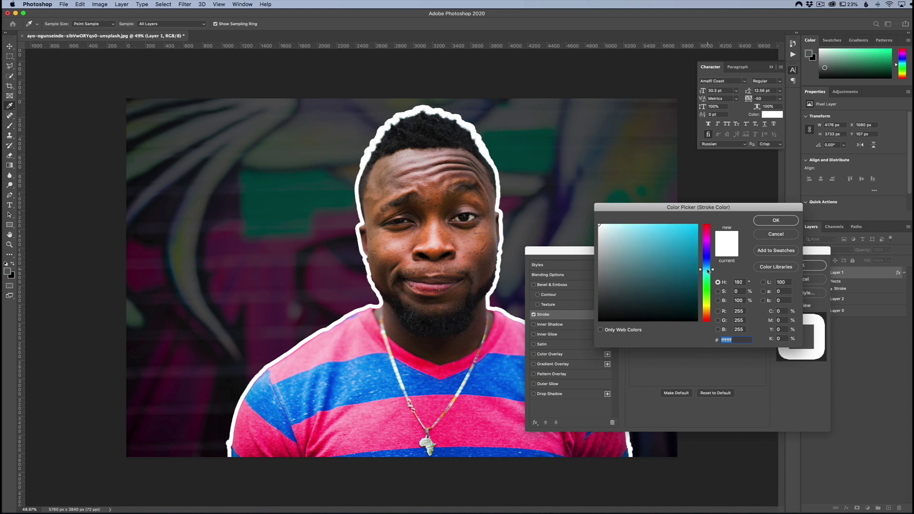
pyautogui.click(681, 255)
pyautogui.moveTo(709, 289); pyautogui.dragTo(709, 244)
pyautogui.click(633, 236)
pyautogui.click(632, 236)
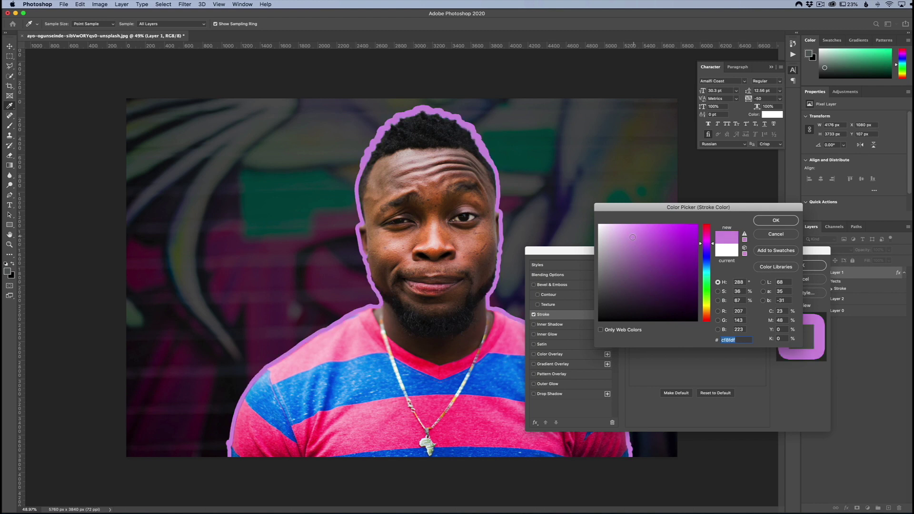
# Set the stroke color to near-white (fbfbfb) and apply the layer style.
pyautogui.click(582, 247)
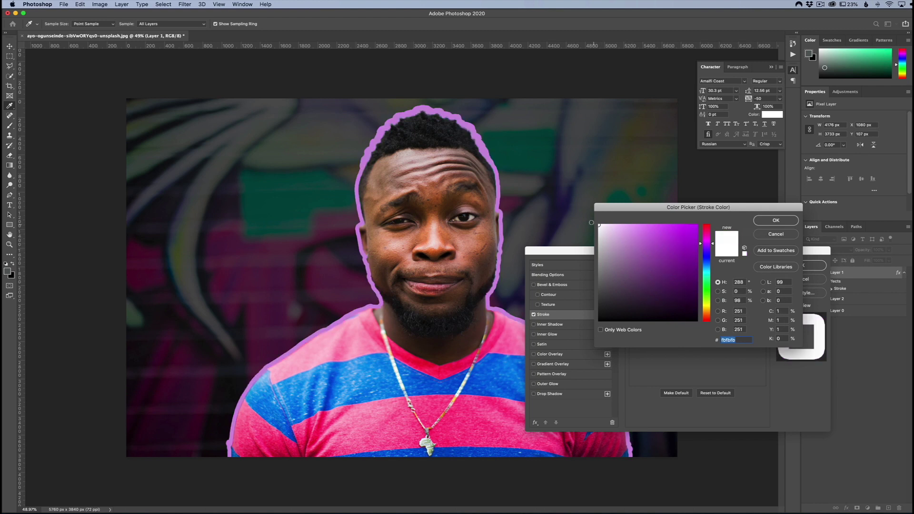
pyautogui.click(776, 220)
pyautogui.click(801, 267)
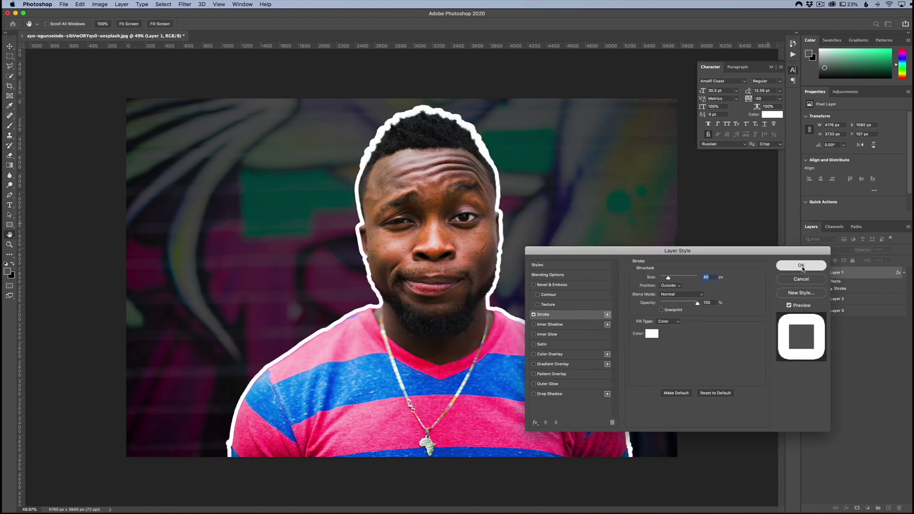